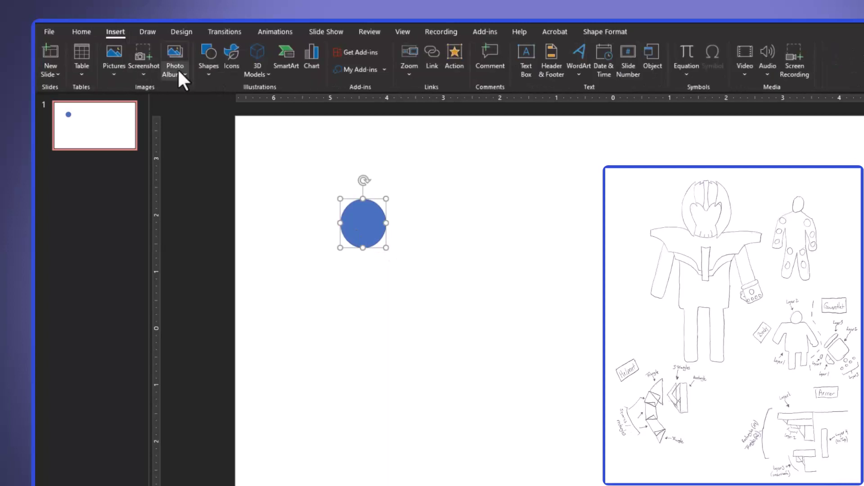
Draw a rounded rectangle below the blue circle as the figure's torso.
left_click(251, 116)
left_click_drag(347, 268, 406, 341)
Give the head circle a purple fill and remove its outline.
left_click(359, 234)
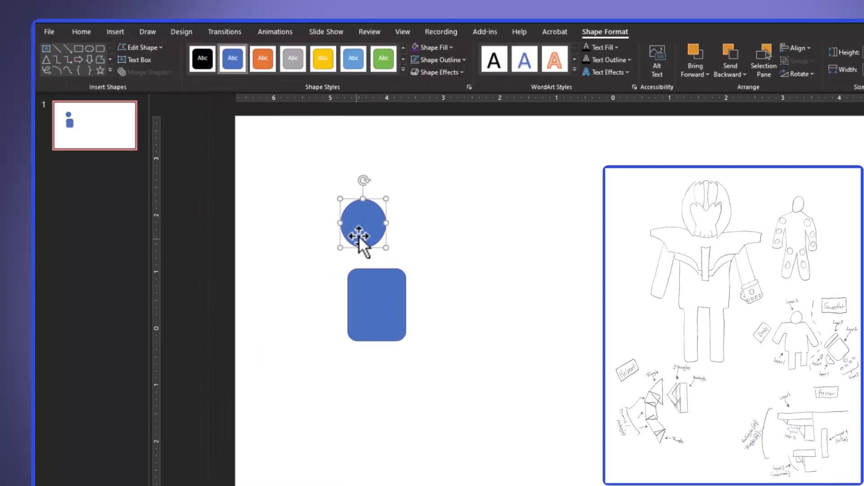
right_click(359, 233)
left_click(401, 204)
left_click(472, 319)
left_click(420, 207)
key("Escape")
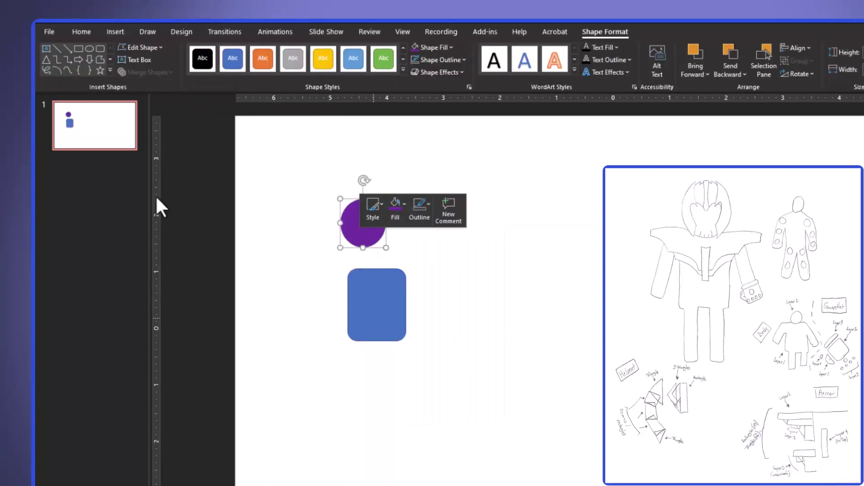
Copy the purple head's formatting onto the rounded-rectangle torso with Format Painter.
left_click(81, 31)
left_click(90, 74)
left_click(388, 301)
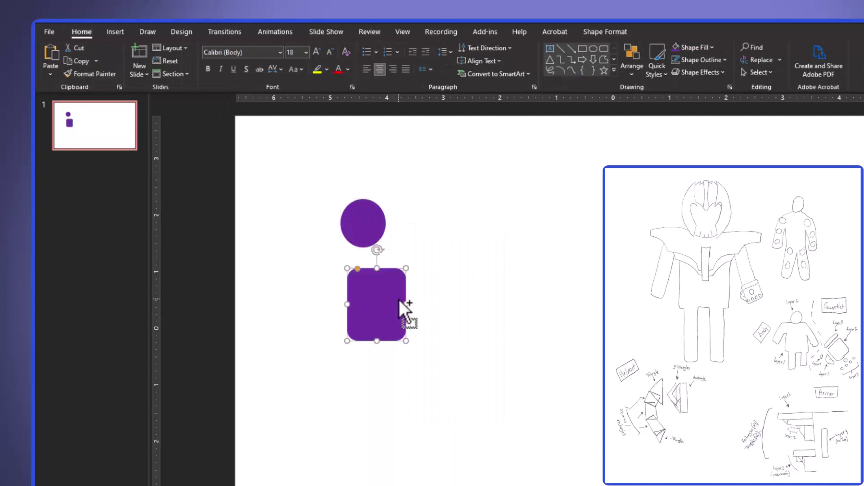
Duplicate the torso, shrink the copy to a narrow bar and tilt it as the arm on the torso's right side.
left_click_drag(399, 299, 462, 310, "ctrl")
left_click_drag(470, 350, 435, 331)
left_click_drag(416, 259, 404, 263)
Paste a copy of the arm, tilt it the opposite way and place it on the torso's left side.
key("ctrl+c")
key("ctrl+v")
left_click_drag(427, 306, 308, 303)
left_click_drag(296, 270, 338, 284)
left_click_drag(311, 313, 340, 302)
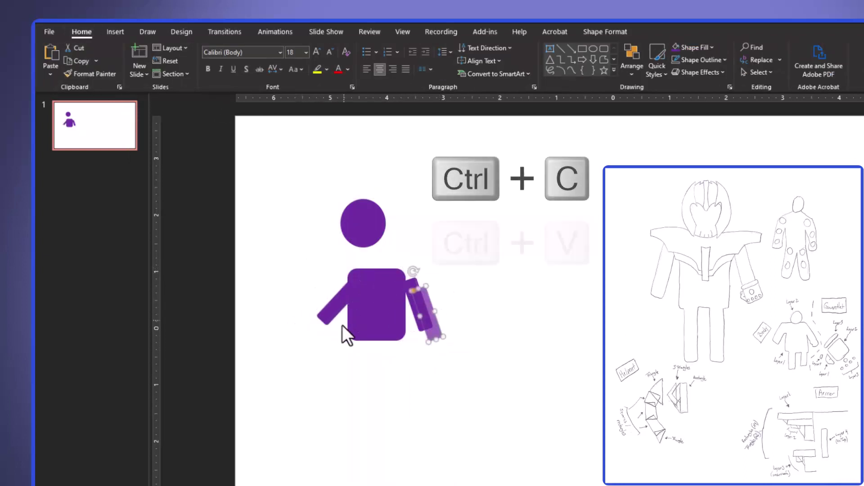
Paste two more copies of the arm, rotate them upright and place them beneath the torso as legs.
key("ctrl+v")
left_click_drag(425, 306, 390, 371)
left_click_drag(378, 334, 390, 330)
left_click_drag(390, 356, 386, 352)
key("ctrl+v")
left_click_drag(425, 306, 356, 376)
left_click_drag(345, 335, 361, 347)
Centre the head above the torso with a small gap between them.
left_click_drag(371, 225, 386, 247)
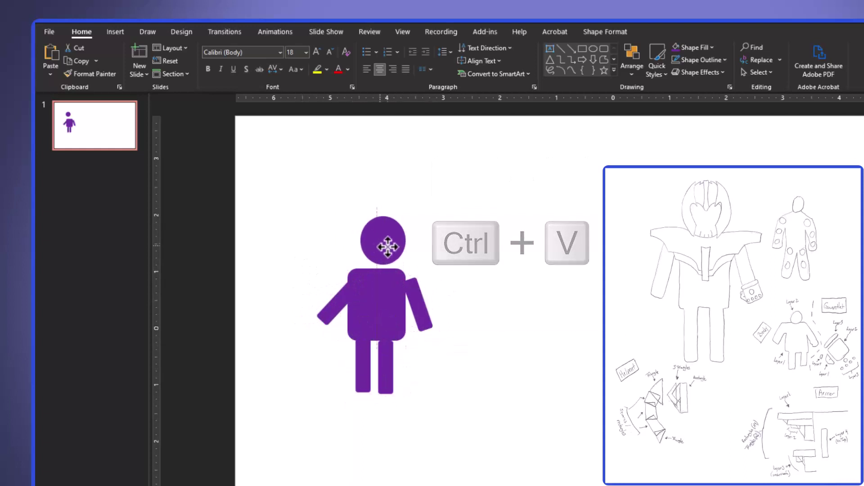
left_click(423, 212)
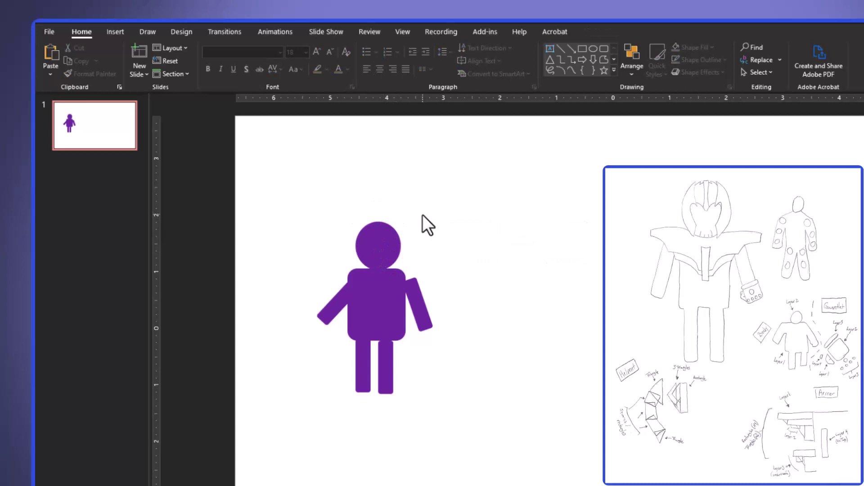
left_click_drag(383, 246, 385, 233)
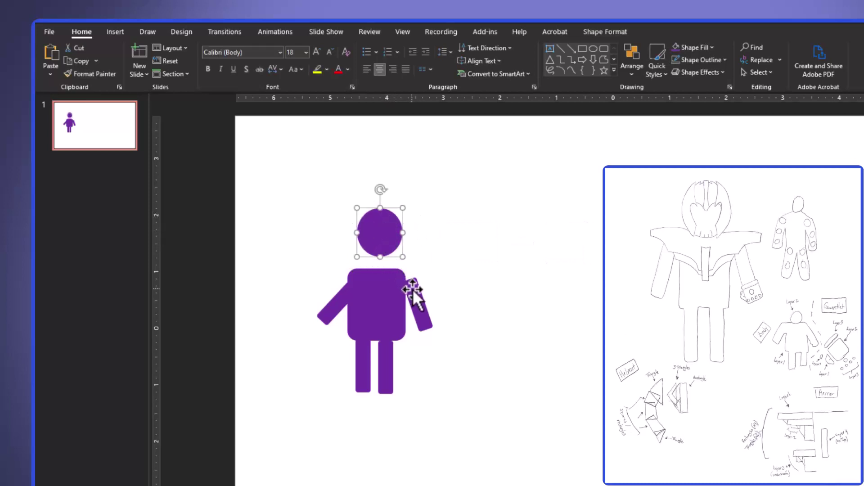
Move the arms and legs slightly away from the torso and centre the pair of legs beneath it.
left_click_drag(413, 291, 425, 293)
left_click_drag(361, 373, 344, 376)
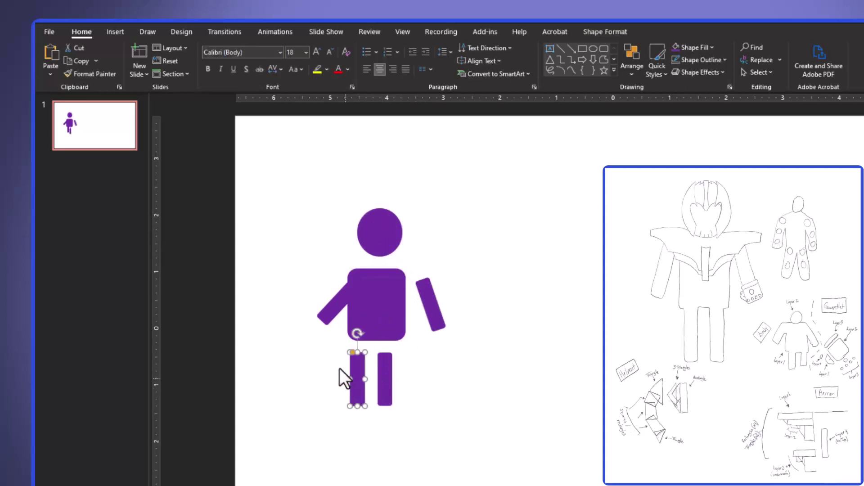
left_click_drag(334, 314, 321, 309)
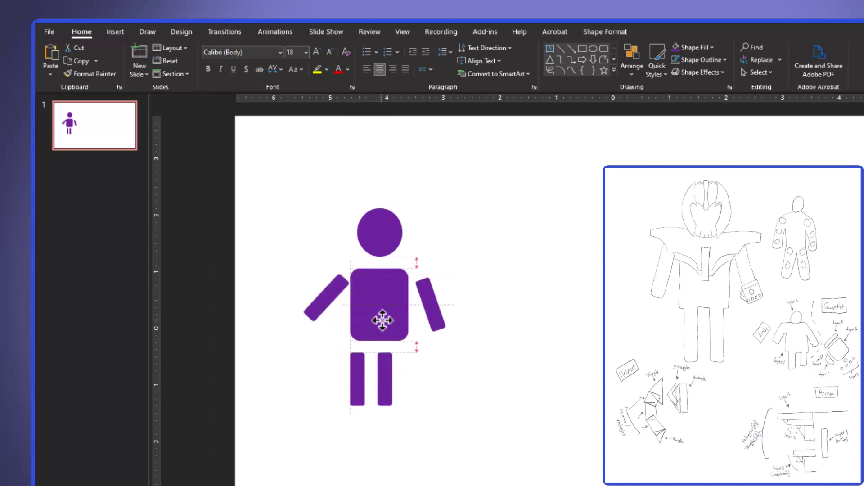
left_click_drag(327, 370, 395, 412)
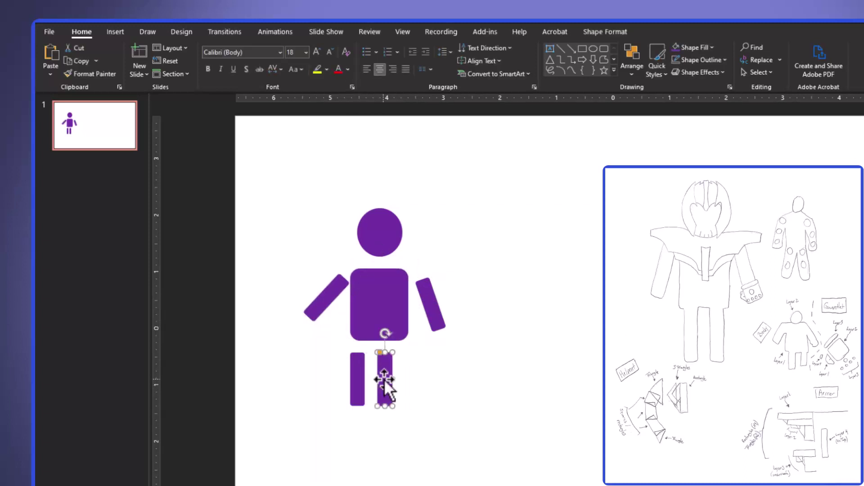
left_click(357, 378, "shift")
left_click_drag(357, 373, 366, 371)
left_click(435, 371)
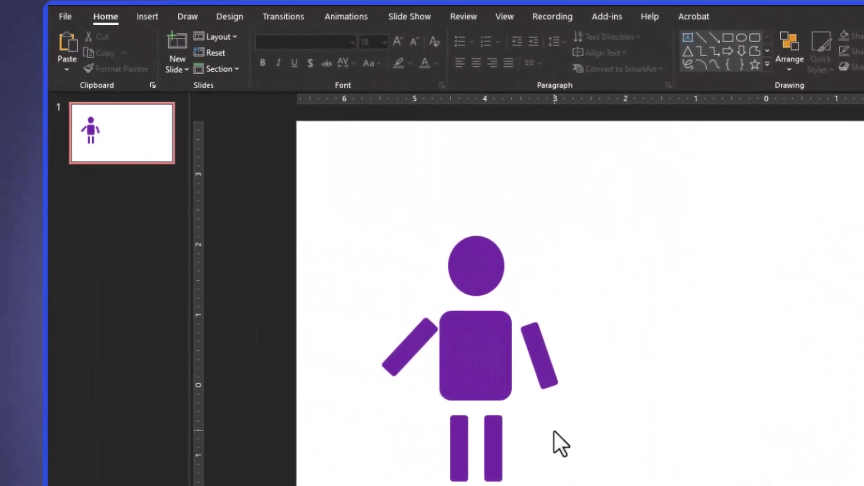
Draw a long, thin horizontal rectangle to the right of the figure for the armor.
left_click(148, 17)
left_click(265, 50)
left_click(325, 108)
left_click_drag(599, 231, 685, 252)
Draw a small isosceles triangle below the long armor rectangle.
left_click(148, 17)
left_click(264, 49)
left_click(284, 164)
mouse_move(637, 275)
left_mouse_down()
mouse_move(685, 312)
mouse_move(677, 312)
left_mouse_up()
Fill the long armor rectangle with gold and remove its outline.
left_click(646, 244)
right_click(648, 243)
left_click(687, 207)
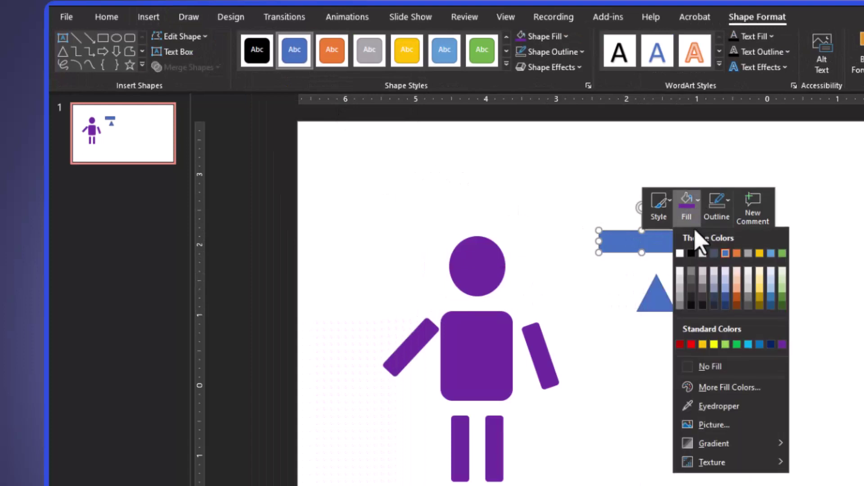
left_click(760, 251)
left_click(716, 204)
key("Escape")
Copy the gold rectangle's formatting onto the small triangle with Format Painter.
left_click(106, 17)
left_click(117, 69)
left_click(650, 297)
Paste copies of the gold rectangle, lengthen the original and arrange resized copies beneath it as stepped armor layers.
left_click(630, 239)
key("ctrl+c")
key("ctrl+v")
left_click_drag(644, 248, 703, 307)
key("ctrl+v")
left_click(675, 241)
left_click_drag(684, 241, 700, 242)
left_click_drag(684, 264, 749, 287)
left_click_drag(716, 315, 661, 290)
left_click_drag(656, 287, 673, 268)
Copy the gold triangle, then rotate and place the triangles at the armor's stepped corners to form slanted edges.
key("ctrl+c")
key("ctrl+v")
left_click_drag(759, 303, 650, 303)
left_click_drag(650, 269, 626, 278)
left_click_drag(649, 312, 620, 274)
left_click(760, 309)
left_click_drag(761, 312, 693, 299)
Duplicate a gold rectangle and fit it as a narrow vertical block at the armor's inner edge.
left_click_drag(684, 243, 714, 293)
left_click(689, 240)
key("ctrl+d")
left_click_drag(687, 263, 721, 294)
left_click_drag(691, 349, 689, 293)
mouse_move(689, 287)
left_mouse_down()
mouse_move(687, 262)
mouse_move(690, 289)
left_mouse_up()
left_click(762, 331)
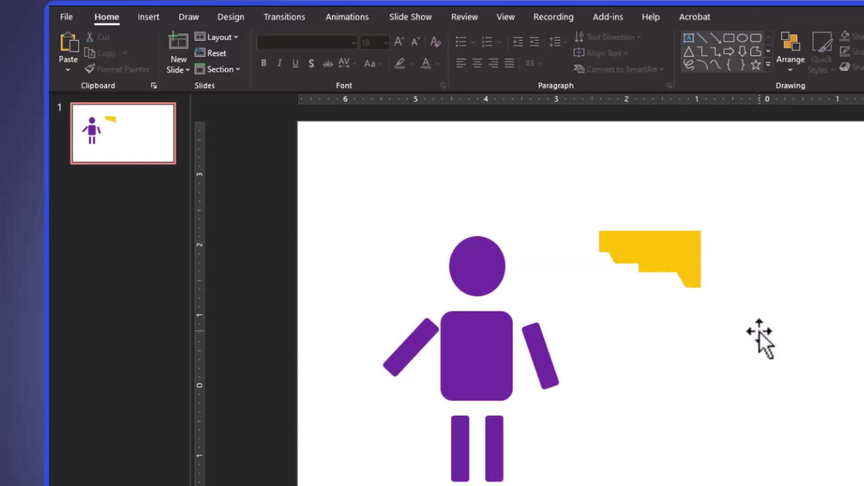
Select all the gold armor shapes and group them.
left_click_drag(724, 318, 570, 203)
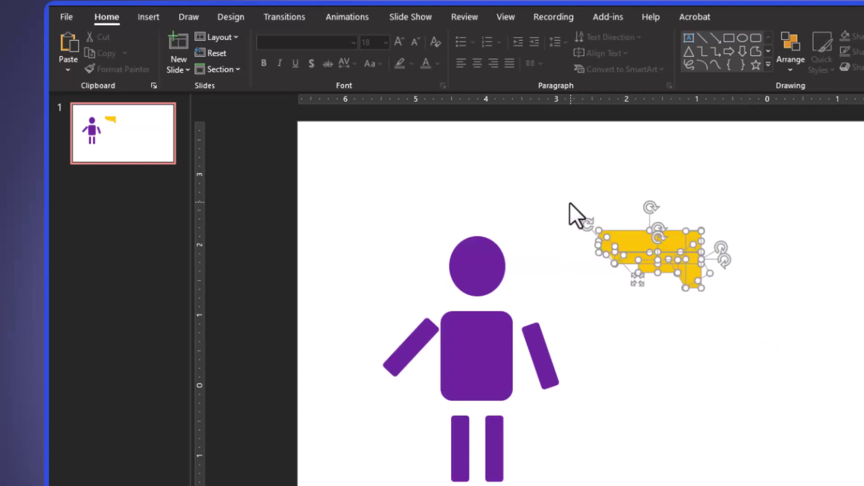
key("ctrl+g")
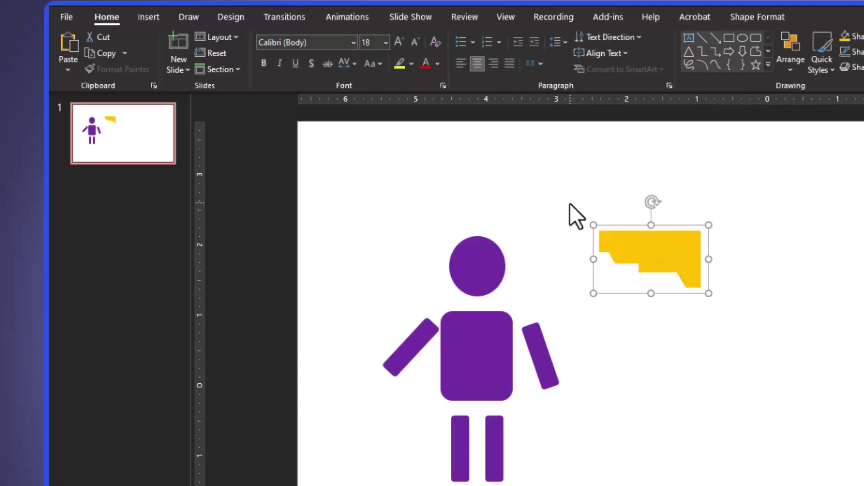
Paste a copy of the armor group, flip it horizontally and join it to the original as the mirrored half.
key("ctrl+c")
key("ctrl+v")
left_click_drag(656, 270, 788, 325)
left_click_drag(734, 321, 658, 323)
left_click_drag(604, 332, 712, 262)
Draw a narrow vertical rectangle over the seam between the two armor halves.
left_click(149, 17)
left_click(262, 72)
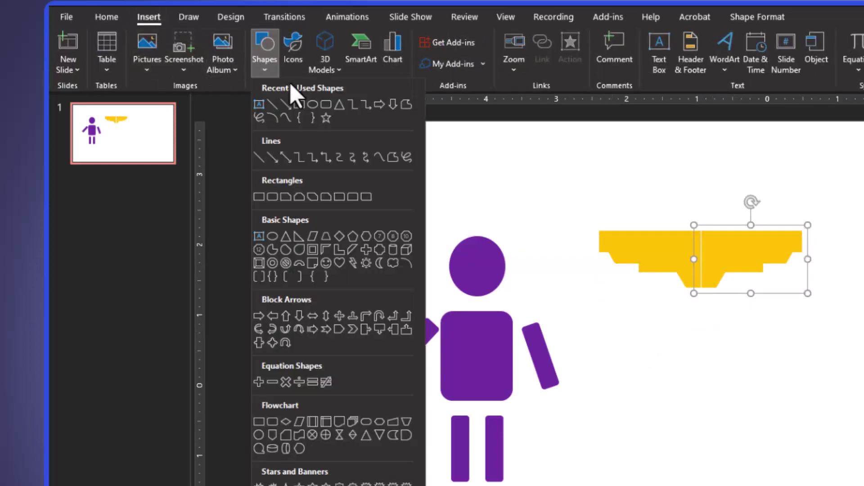
left_click(303, 112)
left_click_drag(707, 260, 708, 297)
Fill the vertical seam rectangle with the darkest gold shade and remove its outline.
right_click(701, 229)
left_click(753, 184)
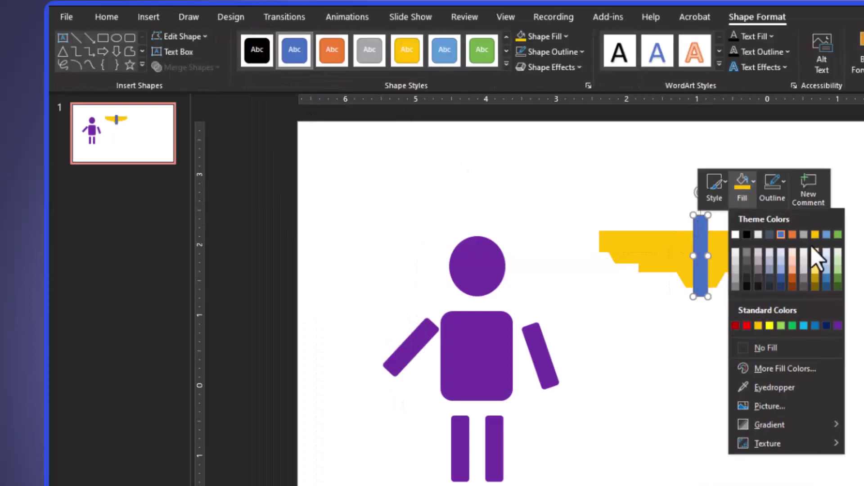
left_click(816, 288)
left_click(774, 198)
left_click(813, 347)
Align the dark gold bar with the armor's upper edge and extend it slightly below the armor.
left_click_drag(700, 239, 701, 253)
left_click_drag(695, 312, 695, 298)
left_click(734, 371)
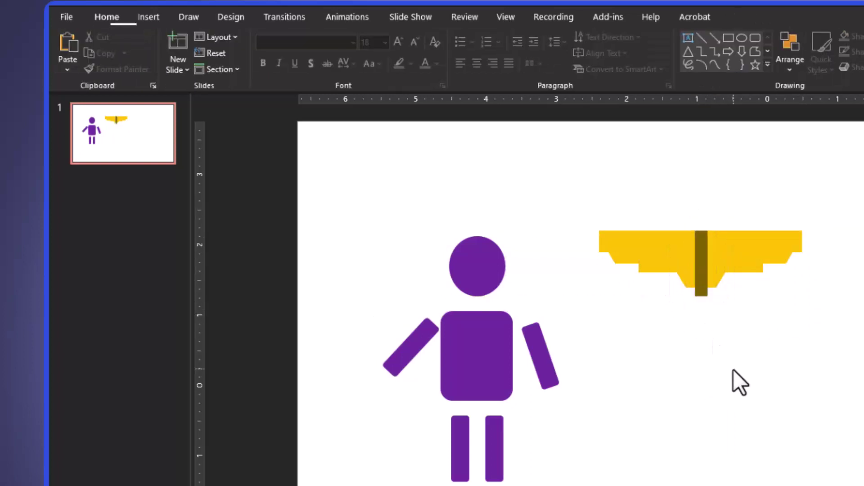
Move the complete armor onto the figure's shoulders and scale it down to fit the torso.
left_click_drag(596, 317, 833, 215)
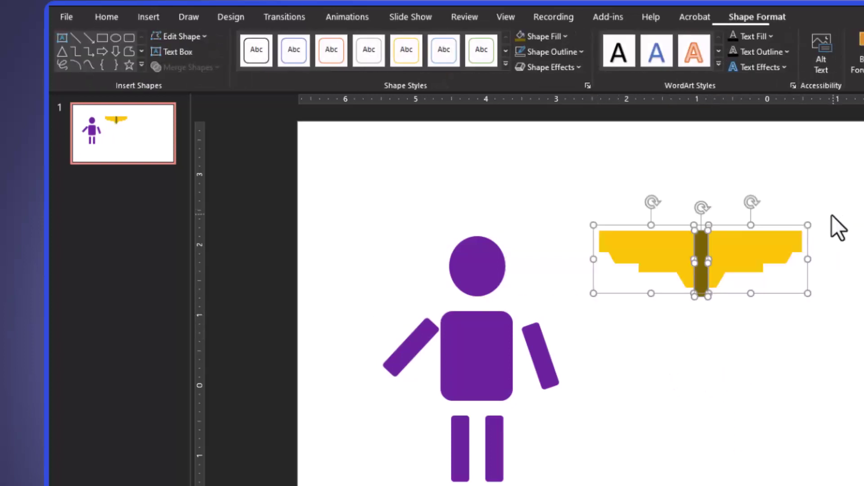
left_click_drag(737, 261, 539, 362)
left_click_drag(388, 363, 397, 374)
left_click_drag(460, 323, 440, 331)
Lower the head onto the armor and bring it to the front.
left_click_drag(474, 292, 477, 319)
right_click(477, 299)
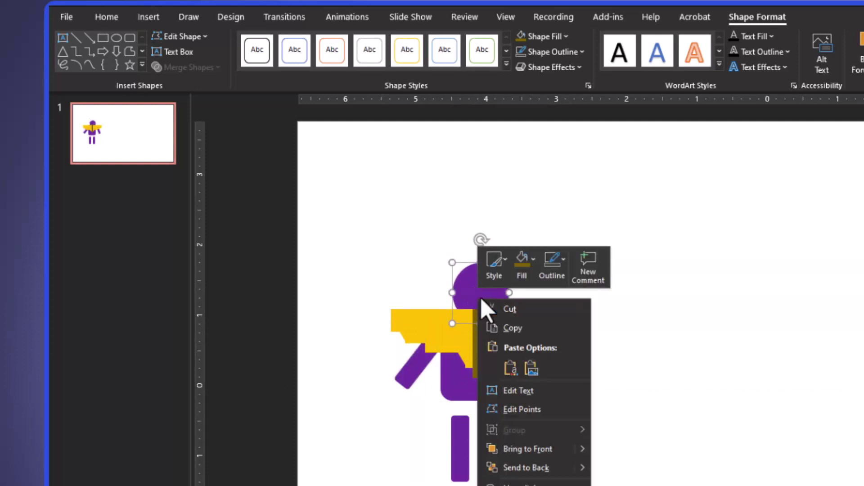
left_click(533, 449)
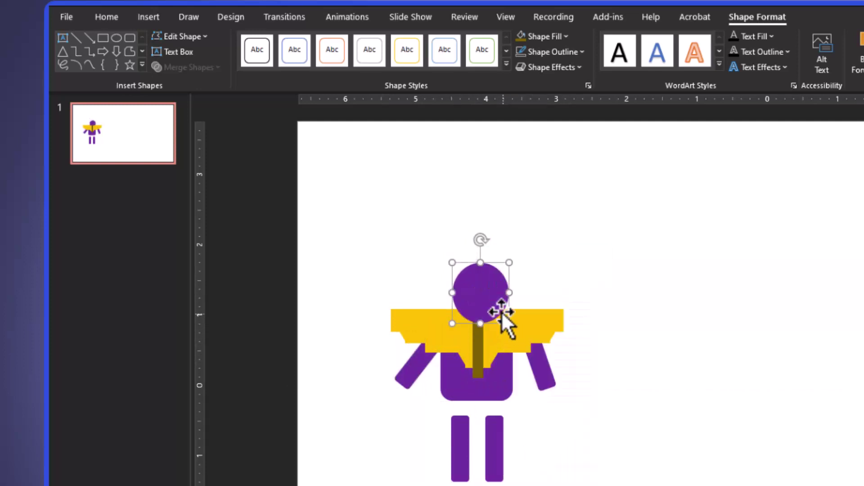
Nudge the head slightly up and left so it sits centred over the dark gold bar.
key("ctrl+Up")
key("ctrl+Up")
key("ctrl+Left")
key("ctrl+Up")
key("ctrl+Left")
key("ctrl+Left")
key("ctrl+Up")
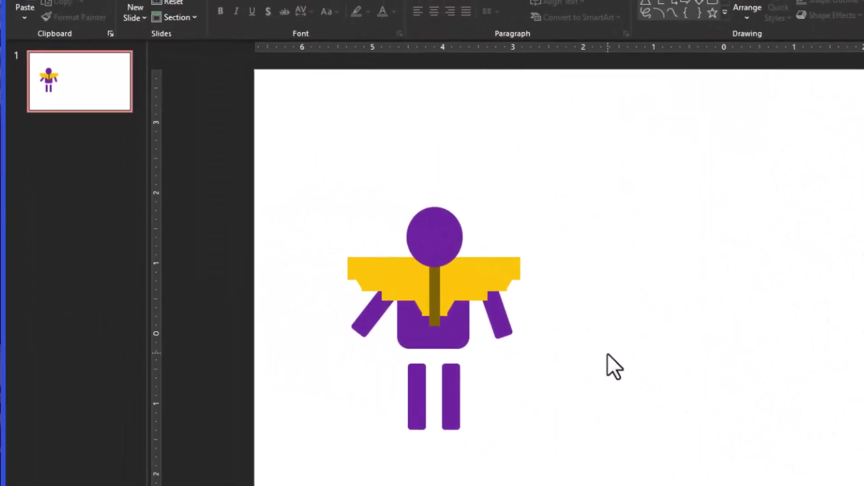
Draw a small, nearly square rectangle to the upper right of the figure for the helmet.
left_click(212, 1)
left_click(218, 10)
left_click(255, 53)
left_click_drag(568, 167, 594, 193)
left_click(103, 0)
left_click(221, 12)
left_click(297, 53)
key("Escape")
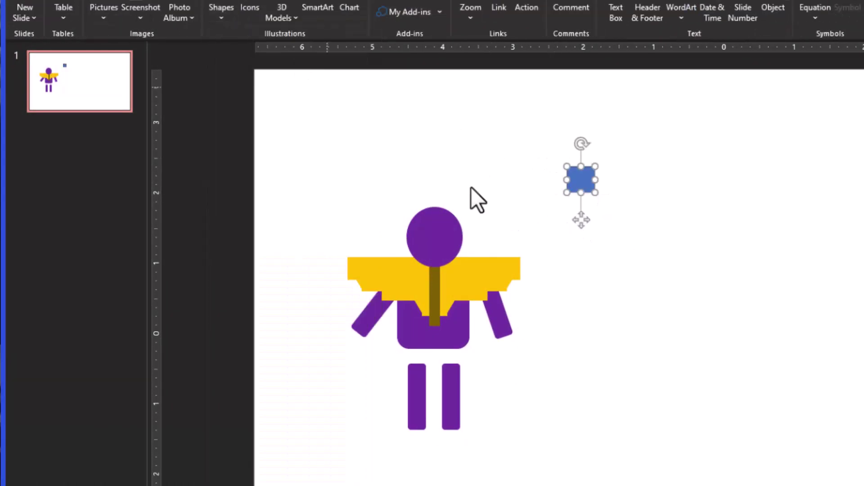
Draw a small isosceles triangle just below and left of the helmet square.
left_click(581, 242)
left_click(222, 12)
left_click(297, 53)
left_click_drag(546, 212, 573, 241)
Fill the small helmet square with gold and remove its outline.
left_click(579, 183)
left_click(629, 155)
left_click(700, 205)
left_click(658, 157)
left_click(680, 317)
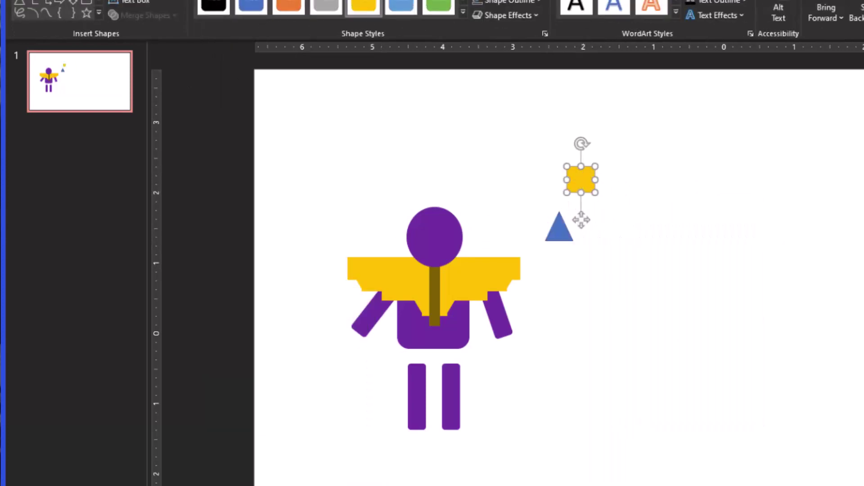
Copy the gold square's formatting onto the helmet triangle with Format Painter.
left_click(83, 1)
left_click(73, 17)
left_click(559, 227)
left_click(509, 173)
Paste copies of the gold helmet square and triangle beside the originals and fill them with the darkest gold shade.
left_click(580, 180)
left_click(559, 222, "ctrl")
key("ctrl+c")
key("ctrl+v")
left_click_drag(577, 240, 675, 330)
right_click(622, 219)
left_click(668, 198)
left_click(729, 291)
left_click(729, 291)
Duplicate the dark gold square and triangle, join the copies end to end, and tilt them as the helmet side's lower tip.
key("ctrl+d")
left_click_drag(662, 274, 643, 292)
left_click_drag(638, 180, 692, 217)
key("ctrl+d")
left_click(676, 279)
left_click_drag(678, 249, 688, 250)
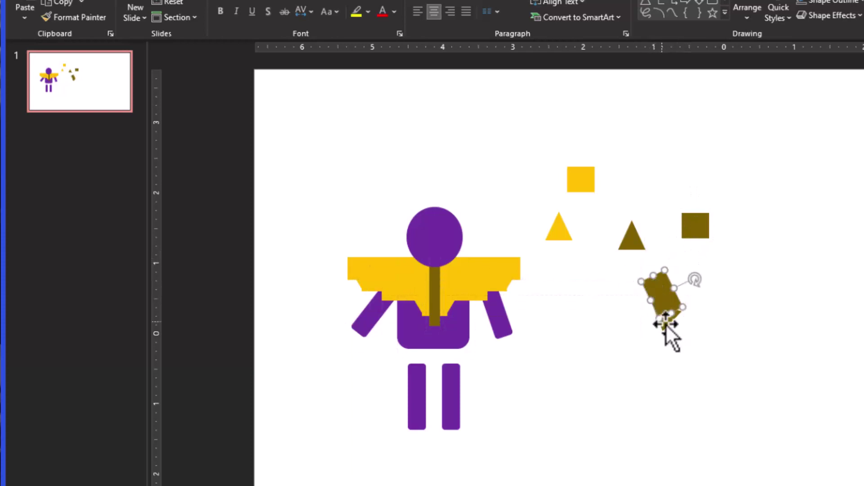
left_click_drag(658, 298, 637, 297)
left_click(720, 315)
left_click_drag(649, 318, 637, 296)
Stack two more dark gold squares above the lower tip, rotating the upper one to curve the helmet side inward.
left_click_drag(627, 235, 638, 166)
left_click_drag(693, 233, 655, 278)
left_click_drag(657, 257, 679, 241)
key("ctrl+c")
key("ctrl+v")
left_click_drag(673, 212, 687, 224)
left_click_drag(679, 244, 670, 232)
left_click(657, 272)
left_click(699, 269)
left_click(666, 241)
Paste a copy of the dark gold triangle, rotate it, and fit it onto the curve's upper end.
left_click(642, 176)
key("ctrl+c")
key("ctrl+v")
left_click_drag(649, 182, 680, 216)
left_click_drag(682, 175, 691, 180)
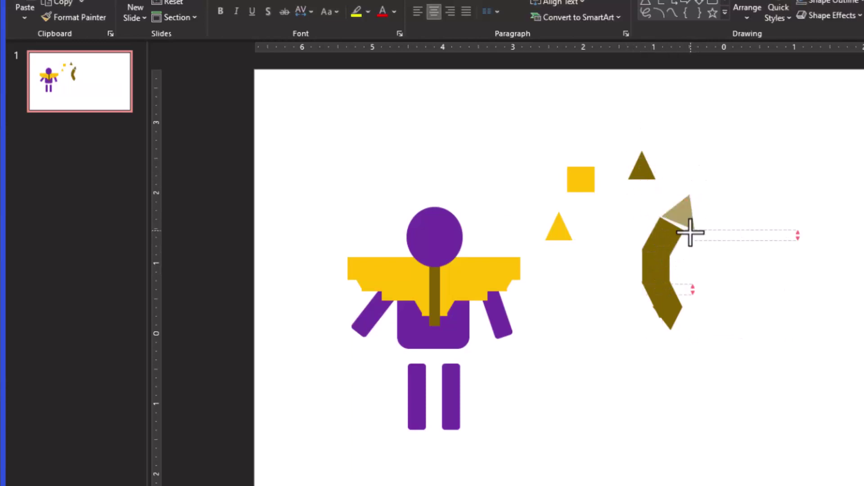
left_click_drag(691, 229, 693, 221)
left_click_drag(703, 165, 708, 170)
left_click_drag(689, 211, 689, 216)
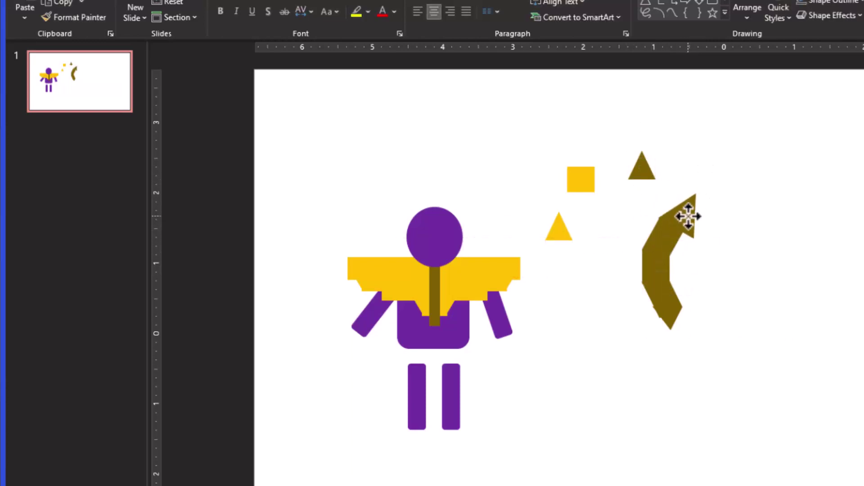
left_click_drag(660, 263, 660, 264)
left_click(715, 269)
left_click_drag(688, 225, 686, 220)
left_click(709, 255)
Place the gold triangle beside the dark curve, rotate it to the right, and stretch it longer.
left_click_drag(560, 229, 706, 243)
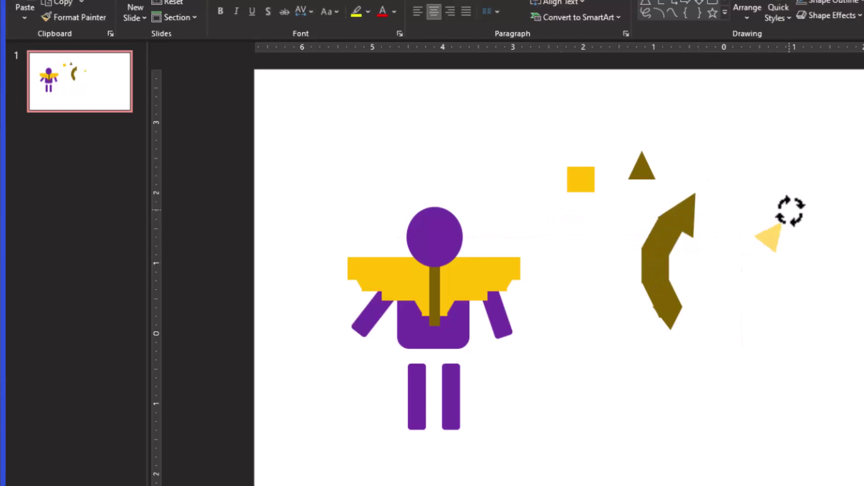
left_click_drag(785, 211, 785, 210)
left_click_drag(779, 254, 780, 273)
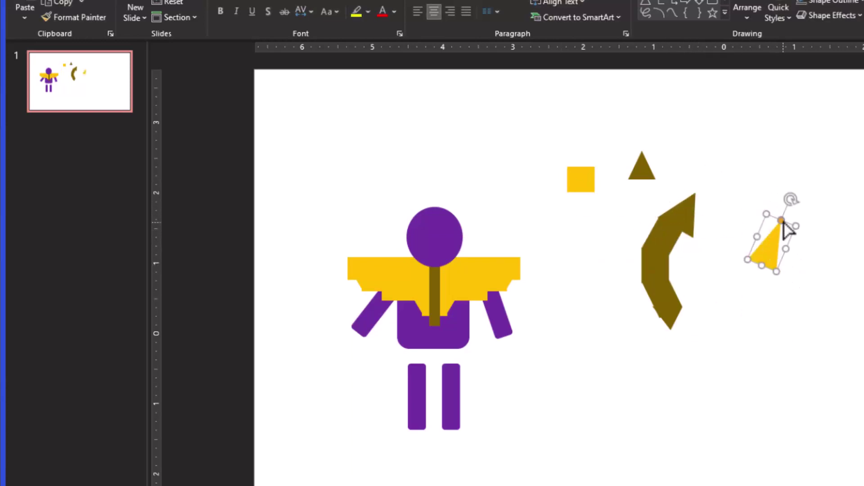
Add a copy of the long gold triangle and a copied dark gold square stretched into a narrow upright bar beside it.
key("ctrl+c")
key("ctrl+v")
left_click_drag(778, 239, 774, 251)
left_click(664, 247)
left_click_drag(826, 279, 827, 288)
mouse_move(820, 259)
left_mouse_down()
mouse_move(795, 235)
mouse_move(762, 246)
left_mouse_up()
left_click(765, 245, "ctrl")
left_click(816, 269)
left_click_drag(794, 187, 784, 188)
Paste another gold triangle, send it to the back, and fan it with the others against the dark gold bar.
key("ctrl+c")
key("ctrl+v")
left_click_drag(776, 250, 778, 254)
right_click(778, 254)
left_click(830, 423)
left_click_drag(772, 218, 774, 236)
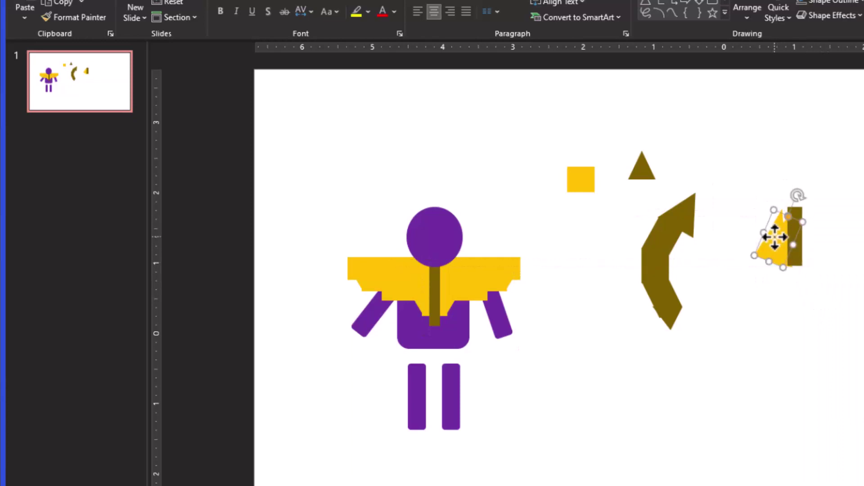
Select the fanned gold triangles and group them.
left_click(797, 258)
left_click(804, 276)
right_click(782, 253)
left_click_drag(755, 180, 826, 276)
right_click(777, 248)
left_click(824, 346)
Fit the gold triangle group against the dark curve's upper end, rotate it upright, and bring the dark gold bar closer.
left_click_drag(776, 245, 698, 212)
left_click(728, 224)
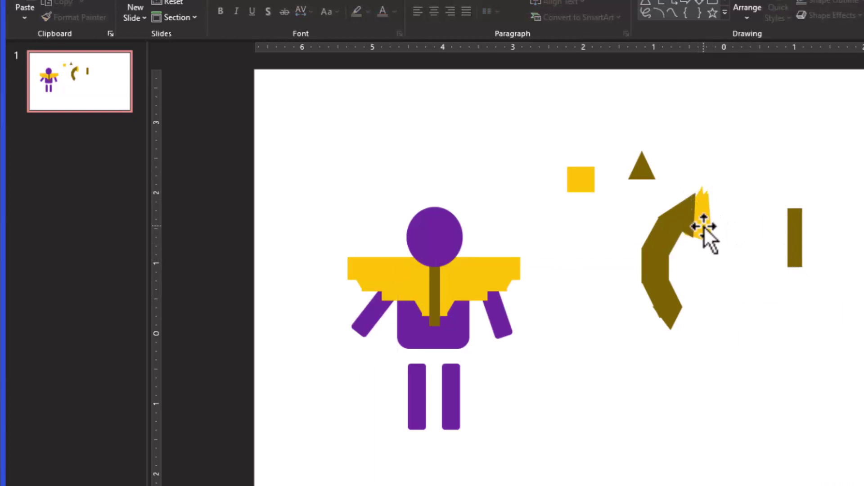
left_click(697, 211)
left_click_drag(707, 166, 720, 172)
left_click(755, 204)
left_click_drag(791, 240, 731, 217)
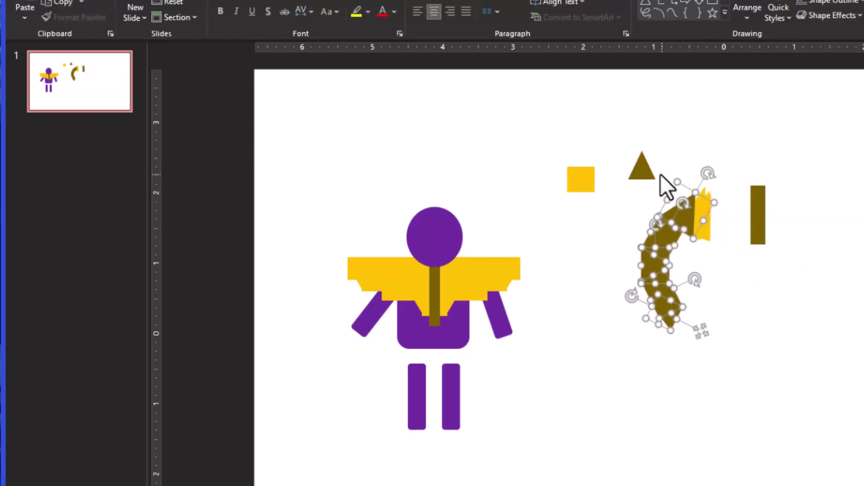
Group the curve with its gold triangles and place a horizontally mirrored copy opposite it.
left_click_drag(643, 166, 730, 352)
key("ctrl+g")
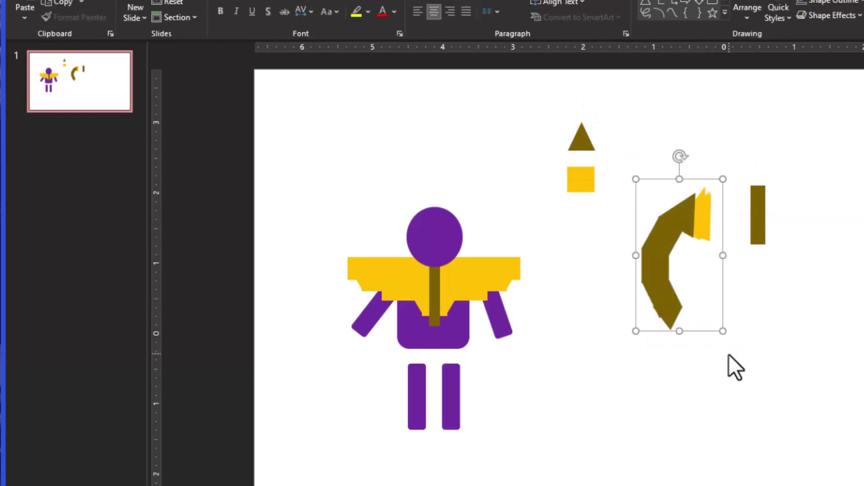
left_click_drag(632, 389, 795, 387)
left_click_drag(780, 384, 779, 248)
Center the dark gold bar between the two helmet halves and close up the mirrored half against it.
left_click_drag(760, 194, 719, 192)
right_click(722, 190)
left_click(754, 257)
left_click_drag(754, 257, 771, 247)
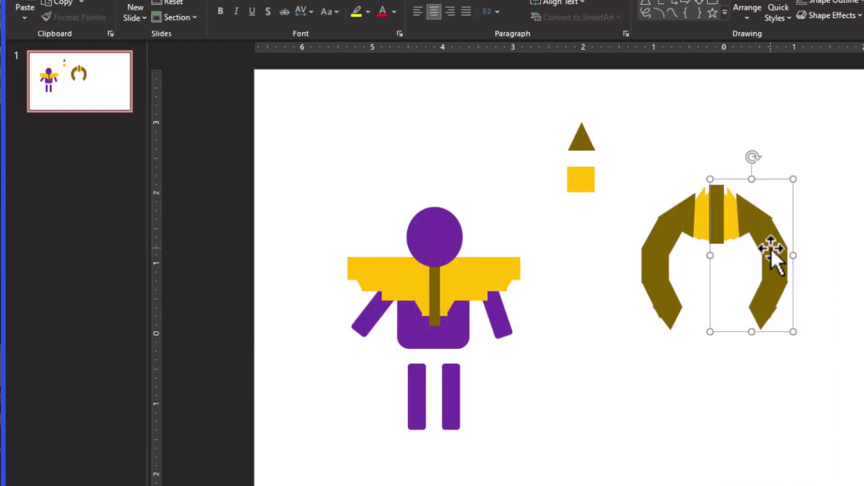
Group all the helmet pieces, move the helmet onto the character's head, and shrink it to fit around the face.
left_click(810, 276)
left_click_drag(831, 352, 629, 168)
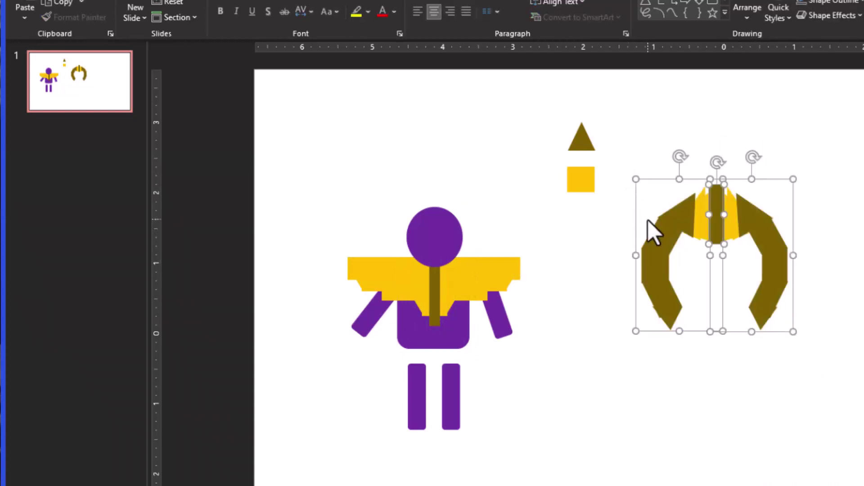
key("ctrl+g")
left_click_drag(647, 220, 379, 197)
left_click_drag(524, 309, 444, 231)
left_click_drag(398, 179, 425, 217)
left_click_drag(469, 265, 477, 273)
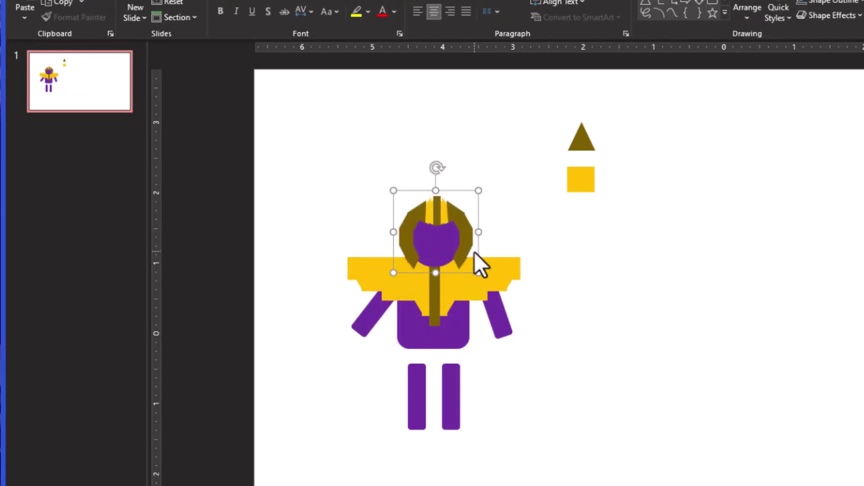
left_click(569, 260)
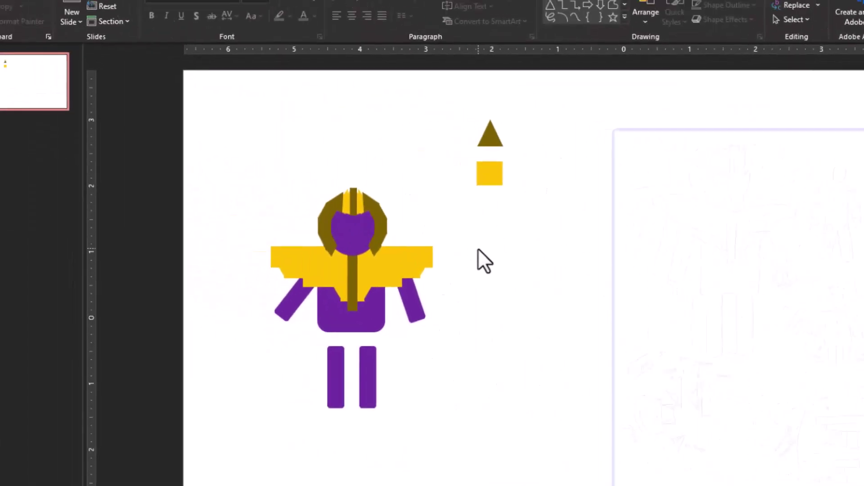
Delete the leftover helmet square and triangle, and draw a rounded rectangle there for the gauntlet's palm.
left_click_drag(459, 223, 526, 99)
key("Delete")
left_click(33, 0)
left_click(172, 23)
left_click(227, 61)
mouse_move(471, 126)
left_mouse_down()
mouse_move(525, 145)
mouse_move(522, 165)
left_mouse_up()
Give the gauntlet's palm a gold fill and a dark gold outline.
right_click(482, 135)
left_click(554, 98)
left_click(553, 239)
left_click(531, 101)
left_click(588, 140)
Paste a copy of the gold rounded rectangle and reshape the pair into a palm with a wide, flat cuff above it.
key("ctrl+c")
key("ctrl+v")
left_click_drag(519, 177, 519, 215)
left_click_drag(515, 135, 534, 147)
Draw a small round-cornered rectangle for the thumb and copy the palm's formatting onto it with Format Painter.
left_click(59, 1)
left_click(169, 18)
left_click(203, 146)
left_click_drag(407, 140, 441, 157)
left_click(32, 1)
left_click(517, 185)
left_click(57, 28)
left_click(423, 149)
Turn the thumb on its side, attach it to the palm's left edge, and send it to the back.
mouse_move(424, 118)
left_mouse_down()
mouse_move(408, 148)
mouse_move(450, 176)
left_mouse_up()
left_click_drag(446, 144, 486, 185)
right_click(487, 181)
left_click(530, 337)
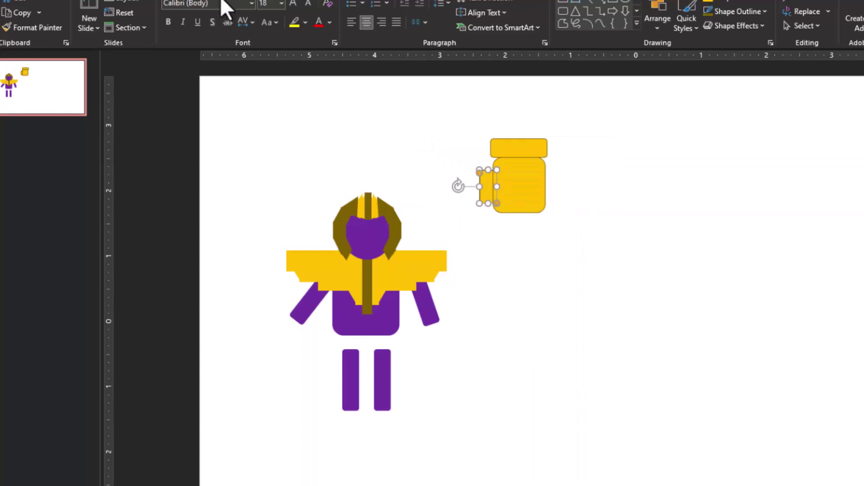
Draw a short diagonal crease line where the thumb meets the palm and recolor it dark gold.
left_click(257, 3)
left_click(169, 16)
left_click(167, 111)
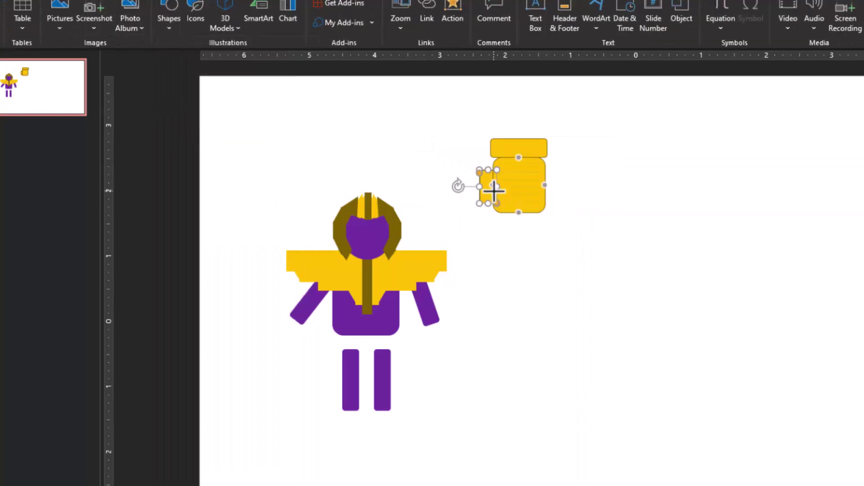
right_click(491, 186)
left_click(561, 157)
left_click(601, 250)
Draw an oval and paste copies of it to form a row of four small stones along the palm's lower edge.
left_click(46, 2)
left_click(173, 17)
left_click(166, 111)
mouse_move(519, 260)
left_mouse_down()
mouse_move(513, 264)
mouse_move(527, 222)
mouse_move(520, 200)
mouse_move(505, 209)
mouse_move(497, 202)
left_mouse_up()
key("ctrl+c")
key("ctrl+v")
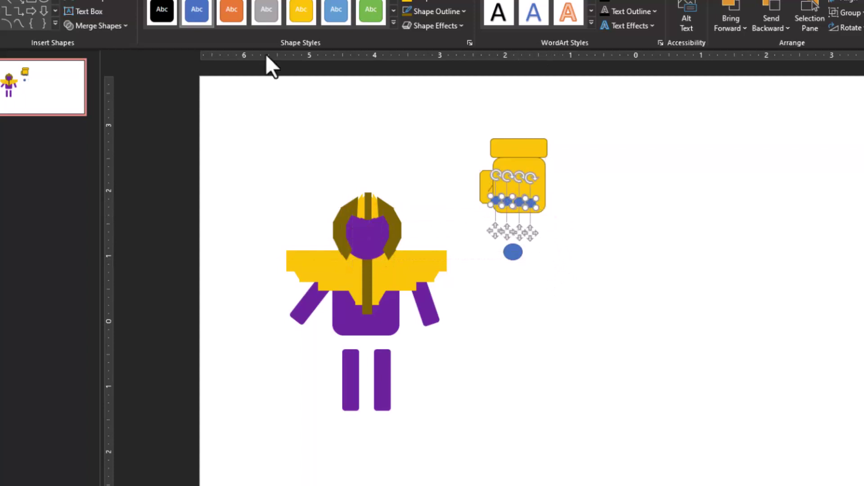
Align the four small ovals with one another using the Align options.
left_click(21, 1)
left_click(658, 20)
mouse_move(689, 224)
left_click(768, 298)
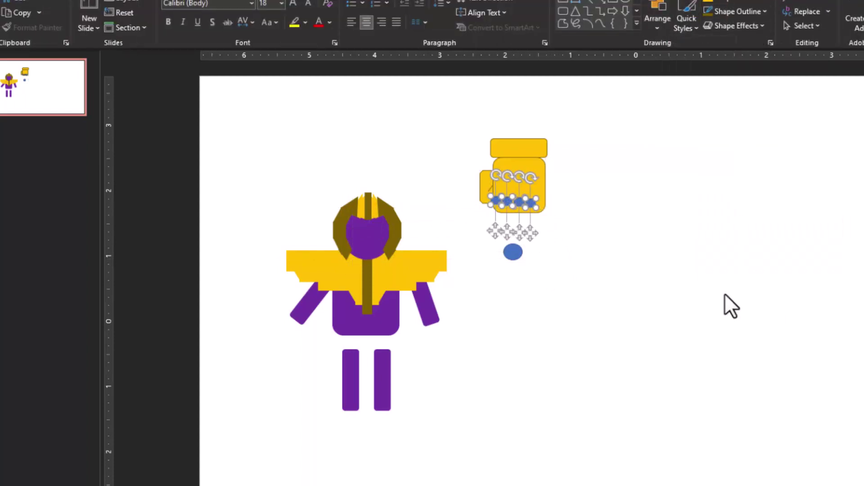
Place the larger blue oval in the middle of the palm and a copy of it on the thumb's outer edge.
left_click(513, 253)
left_click_drag(514, 253, 521, 176)
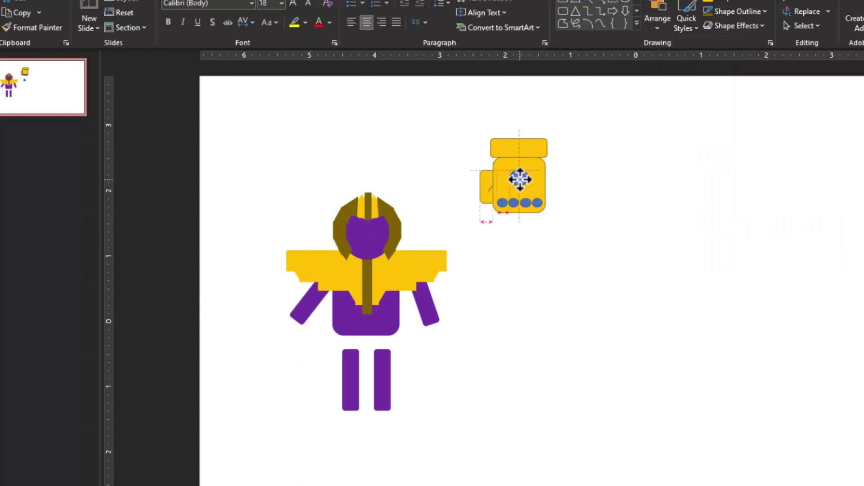
left_click_drag(528, 188, 479, 188)
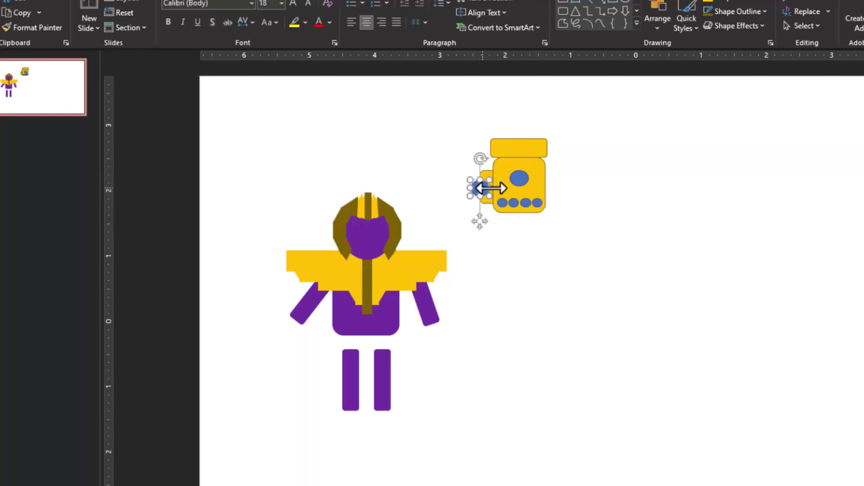
Send the thumb's oval behind the thumb and make it slightly smaller.
right_click(483, 191)
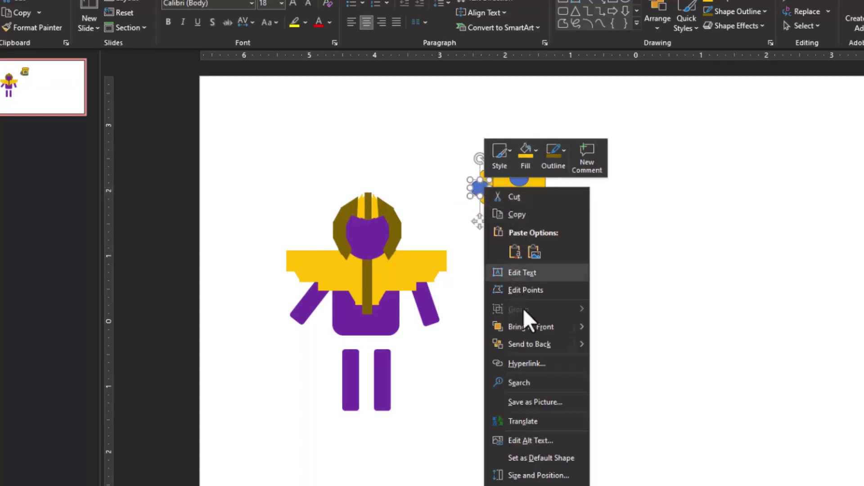
left_click(536, 343)
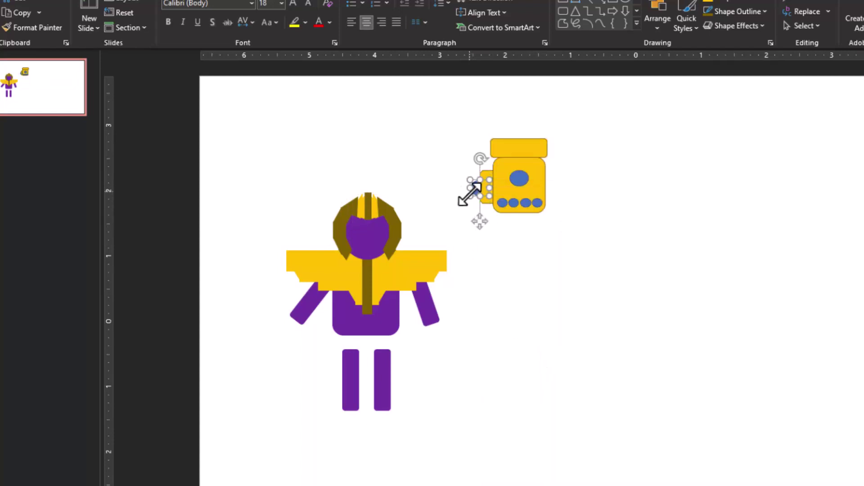
left_click_drag(471, 198, 475, 195)
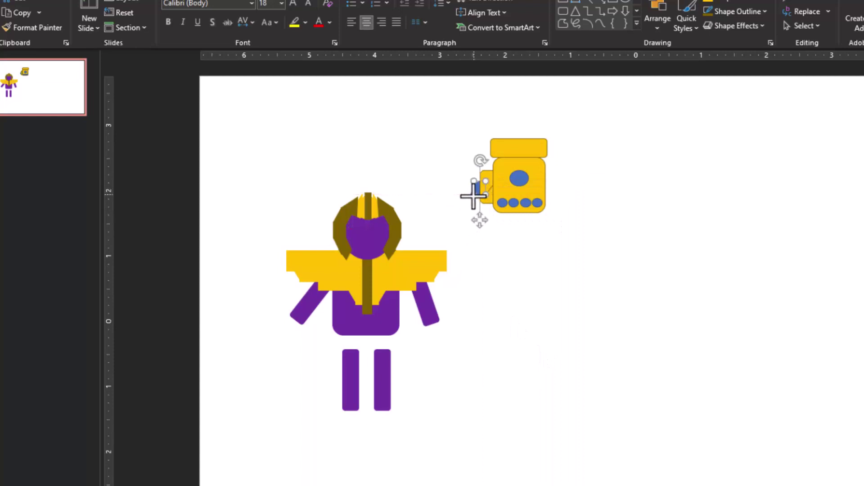
left_click(471, 210)
Fill the palm's large oval with darker gold and the rightmost small oval with dark orange.
right_click(518, 180)
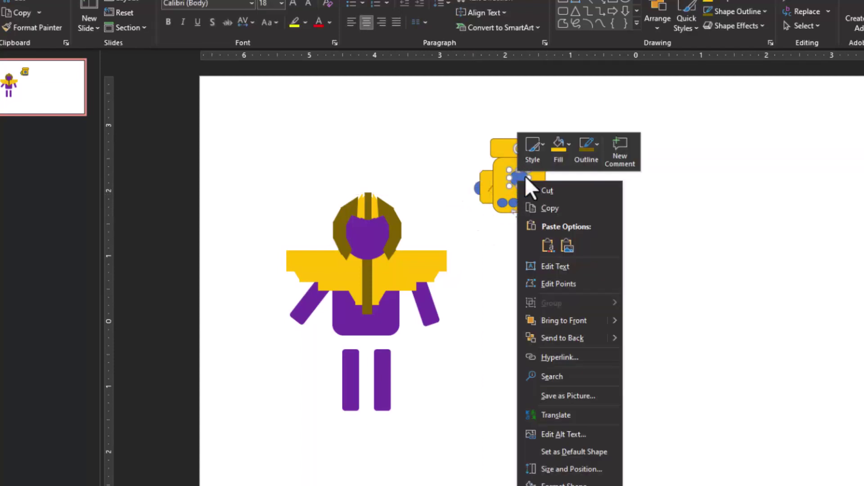
left_click(564, 160)
left_click(625, 232)
left_click(538, 203)
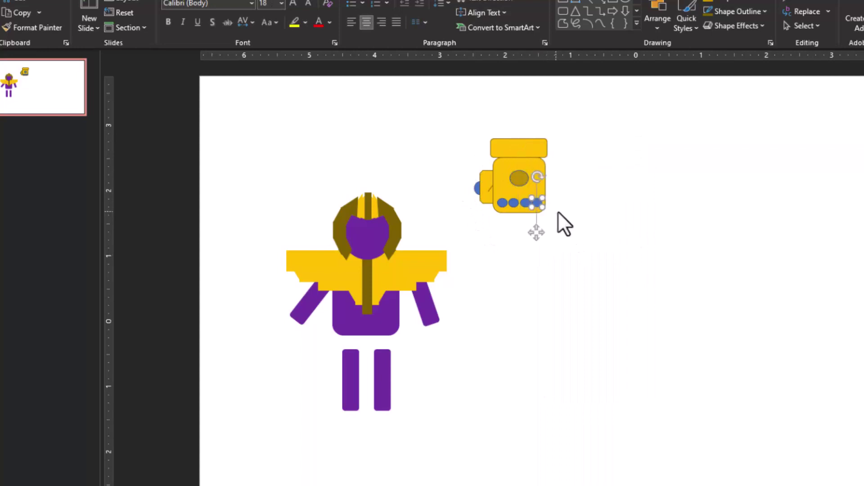
left_click(582, 174)
left_click(625, 253)
Fill the third small oval from the left with red and the second with dark blue.
right_click(527, 206)
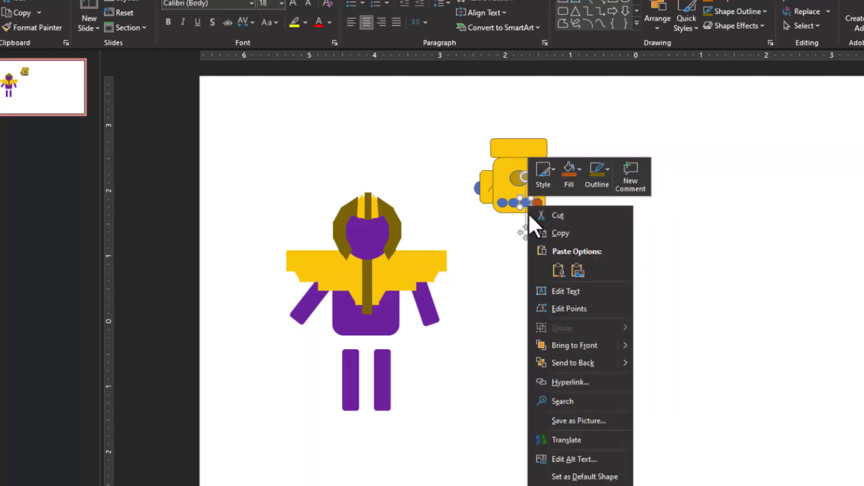
left_click(562, 171)
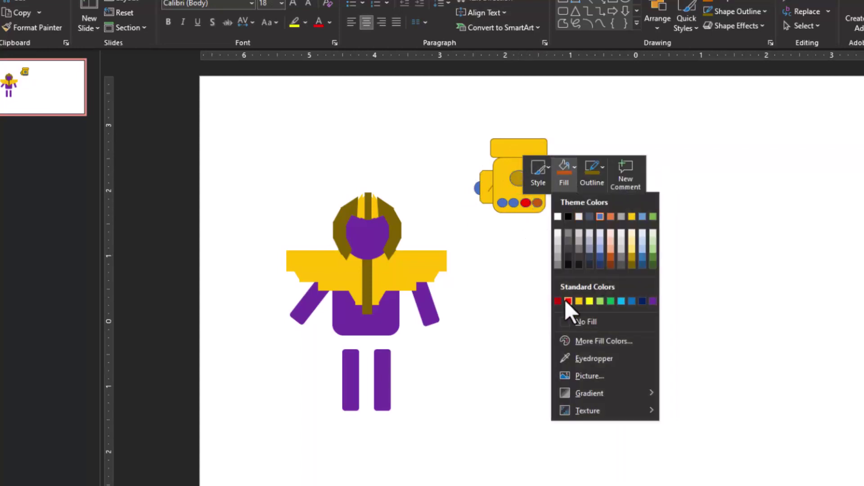
left_click(560, 302)
key("Tab")
left_click(557, 171)
left_click(589, 235)
Fill the leftmost small oval with purple and the oval behind the thumb with green.
right_click(502, 203)
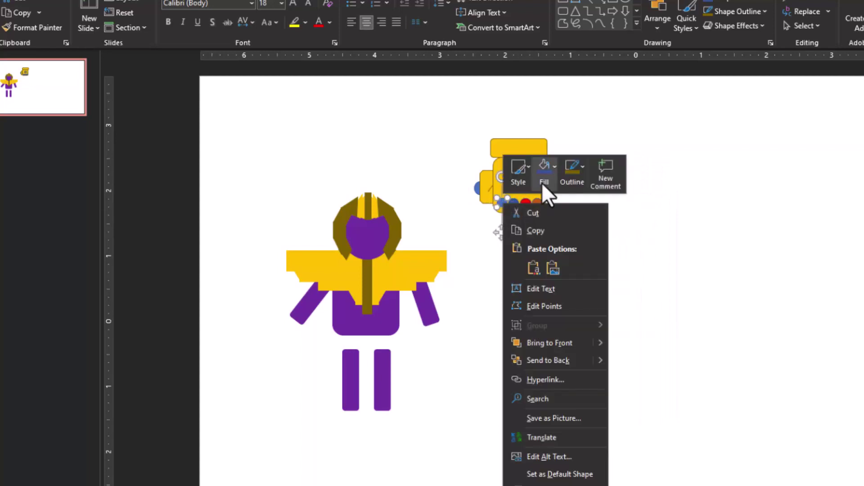
left_click(544, 172)
left_click(633, 301)
right_click(485, 189)
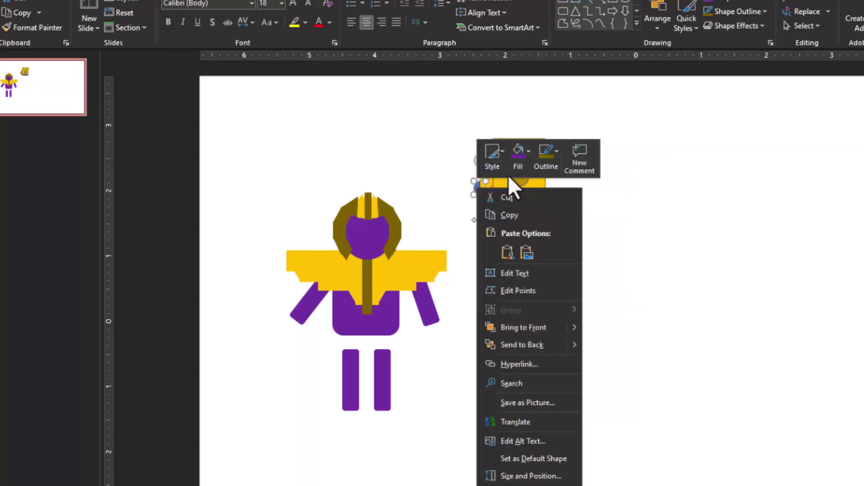
left_click(518, 158)
left_click(597, 200)
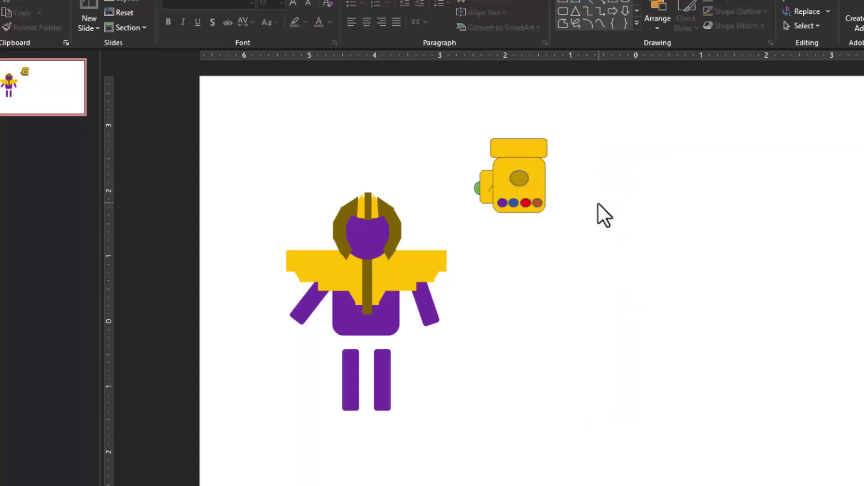
Outline the rightmost small oval on the palm in dark orange and the third one from the left in red.
right_click(536, 203)
left_click(608, 172)
left_click(652, 266)
right_click(525, 203)
left_click(593, 172)
left_click(587, 302)
right_click(514, 202)
key("Escape")
Give the leftmost small oval on the palm a purple outline using a custom color.
right_click(501, 202)
left_click(571, 170)
left_click(656, 303)
left_click(569, 174)
left_click(615, 345)
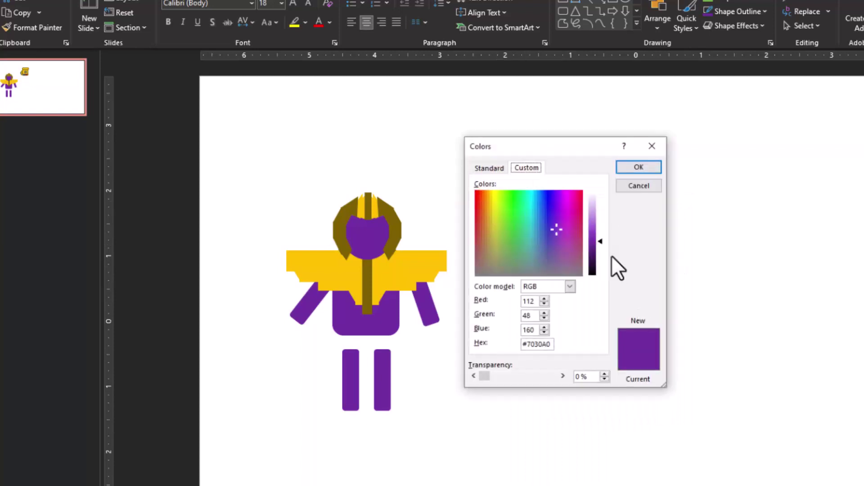
left_click(639, 166)
Outline the oval behind the thumb in green and the palm's large oval in dark gold.
left_click(475, 186)
right_click(475, 188)
left_click(548, 163)
left_click(637, 252)
right_click(522, 180)
left_click(592, 145)
left_click(661, 244)
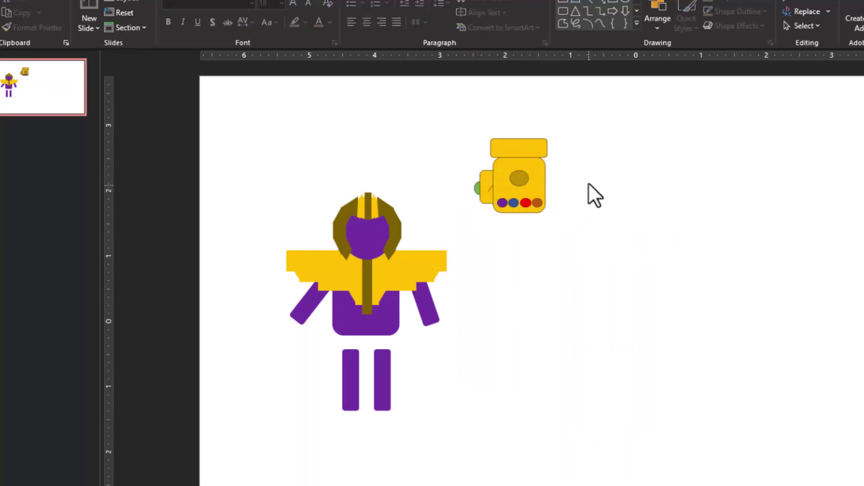
Group all the gauntlet's shapes and rotate the group slightly counterclockwise to match the slant of the character's right-hand arm.
left_click_drag(577, 126, 459, 222)
key("ctrl+g")
left_click_drag(507, 115, 486, 127)
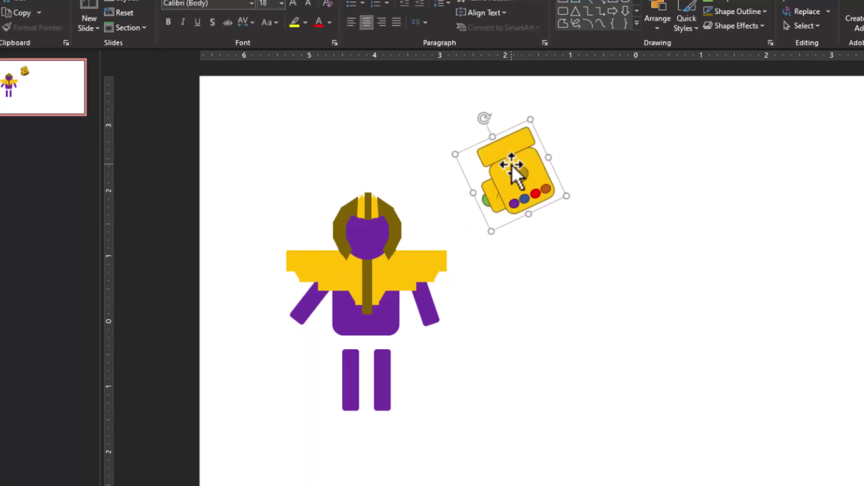
Nudge both arms slightly to the left, and shrink the gauntlet and place it over the end of the right-hand arm.
left_click(315, 297)
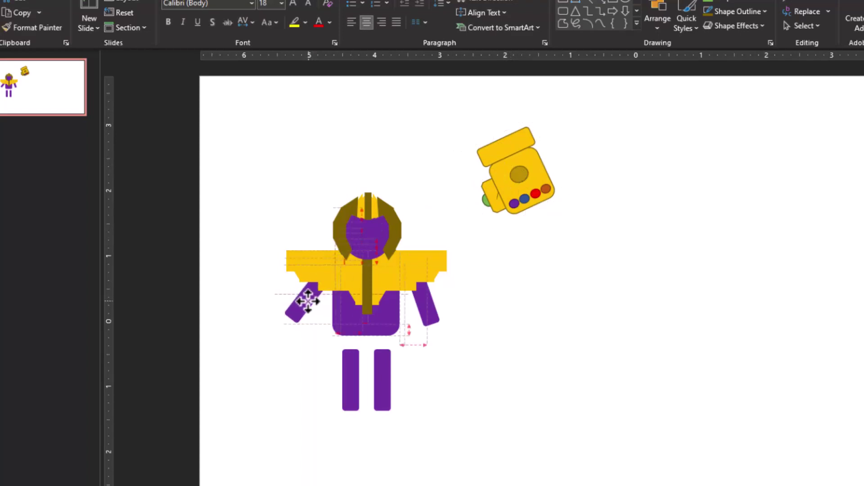
left_click_drag(429, 309, 426, 307)
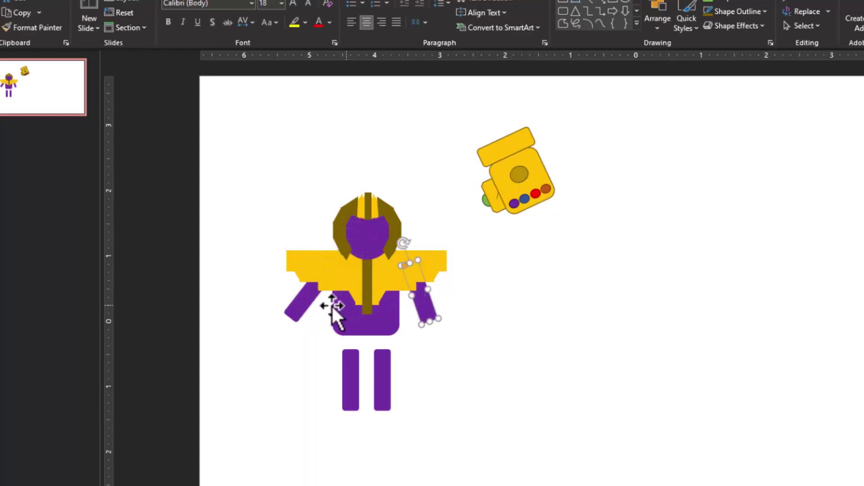
left_click_drag(503, 191, 459, 345)
left_click_drag(501, 366, 436, 330)
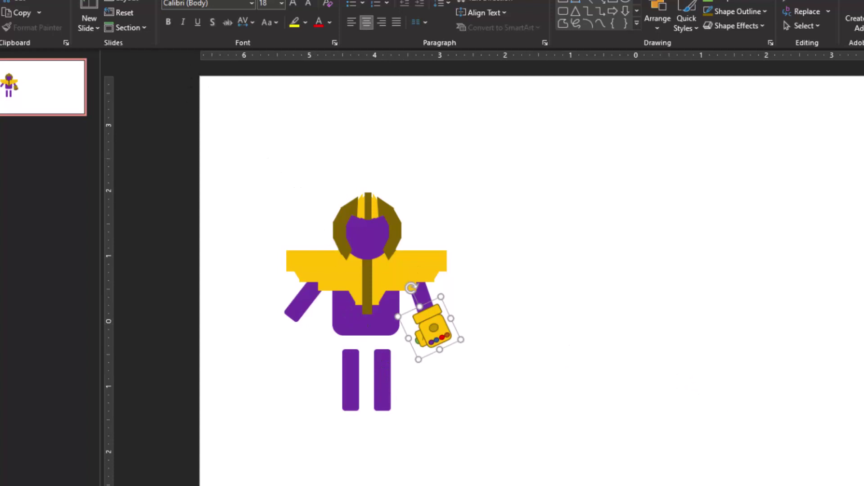
Draw a short line on the chin of the character's purple face.
scroll(361, 353, "up", 4, "ctrl")
left_click(50, 0)
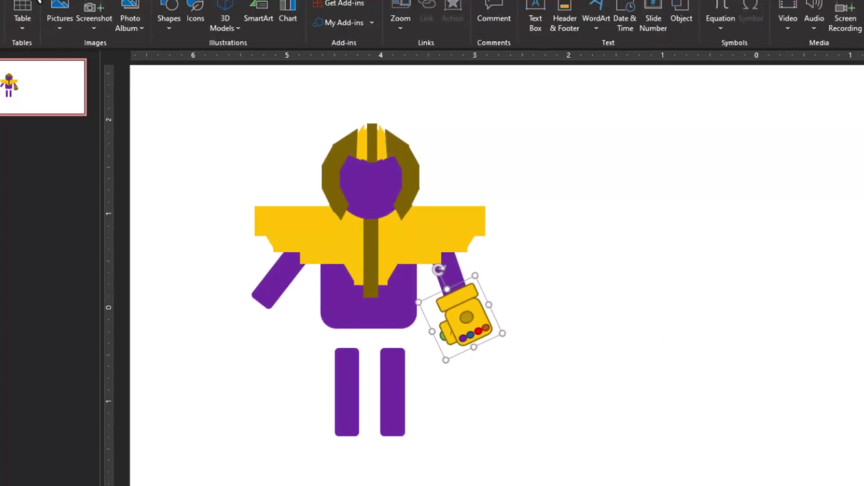
left_click(190, 72)
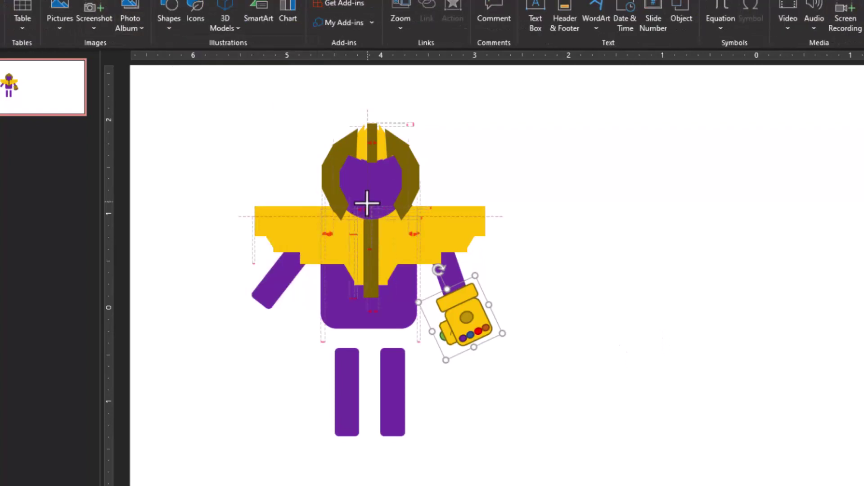
left_click_drag(357, 197, 368, 217)
Change the outline color and weight of the short chin line.
right_click(365, 208)
left_click(365, 205)
right_click(364, 205)
left_click(443, 177)
left_click(426, 336)
left_click(439, 181)
mouse_move(468, 413)
left_click(580, 476)
left_click(361, 214)
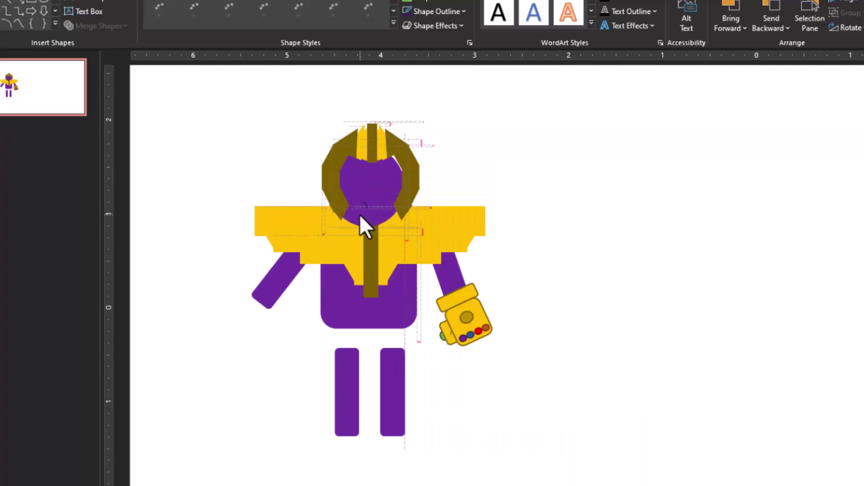
Duplicate the short chin line several times, spread the copies across the chin, and select the chin lines together.
scroll(454, 356, "up", 3)
left_click(452, 353)
mouse_move(456, 363)
left_mouse_down()
mouse_move(457, 383)
mouse_move(465, 356)
left_mouse_up()
key("ctrl+v")
left_click(459, 358, "shift")
key("ctrl+c")
key("ctrl+v")
left_click_drag(464, 390, 497, 392)
left_click_drag(489, 380, 309, 185)
left_click(457, 355, "ctrl")
left_click(458, 356, "ctrl")
left_click(468, 358, "ctrl")
left_click(473, 359)
left_click(475, 358)
left_click(487, 361, "ctrl")
left_click(663, 366)
Duplicate the whole character, place the copy to the right of the original, and delete the helmet from the copy.
scroll(664, 366, "down", 5)
key("ctrl+c")
key("ctrl+v")
left_click_drag(405, 276, 585, 294)
left_click(569, 224)
key("Delete")
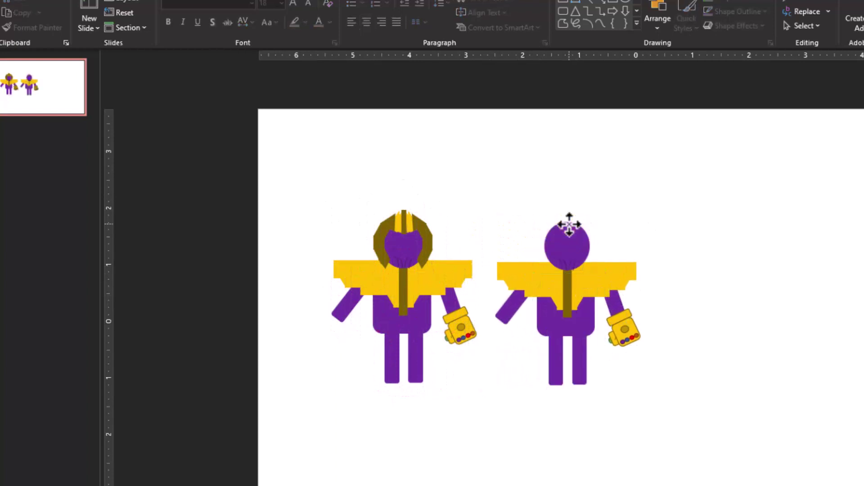